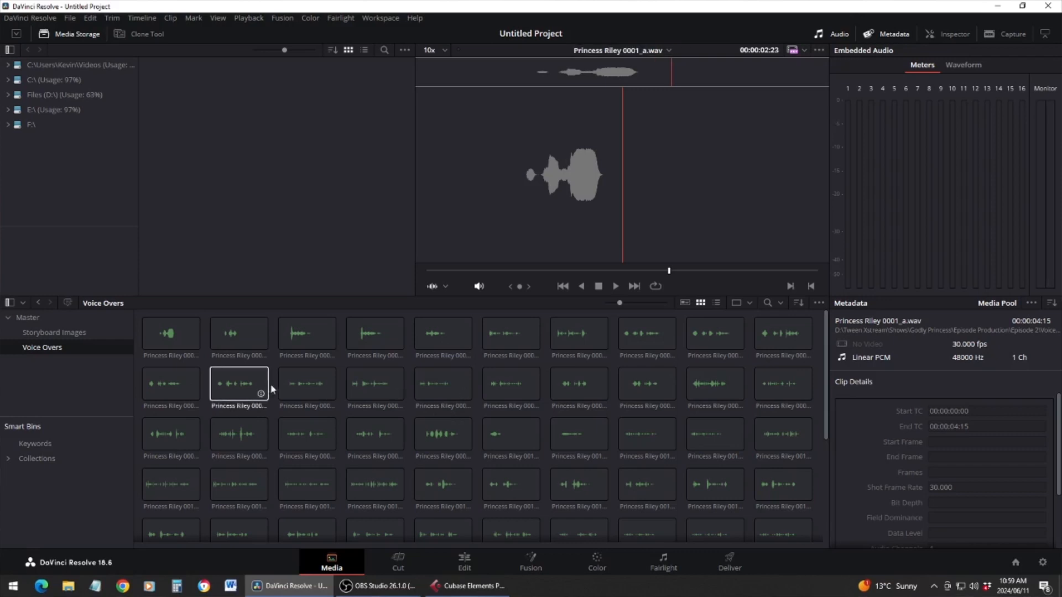
Preview recordings from the Voice Overs bin
left_click(178, 331)
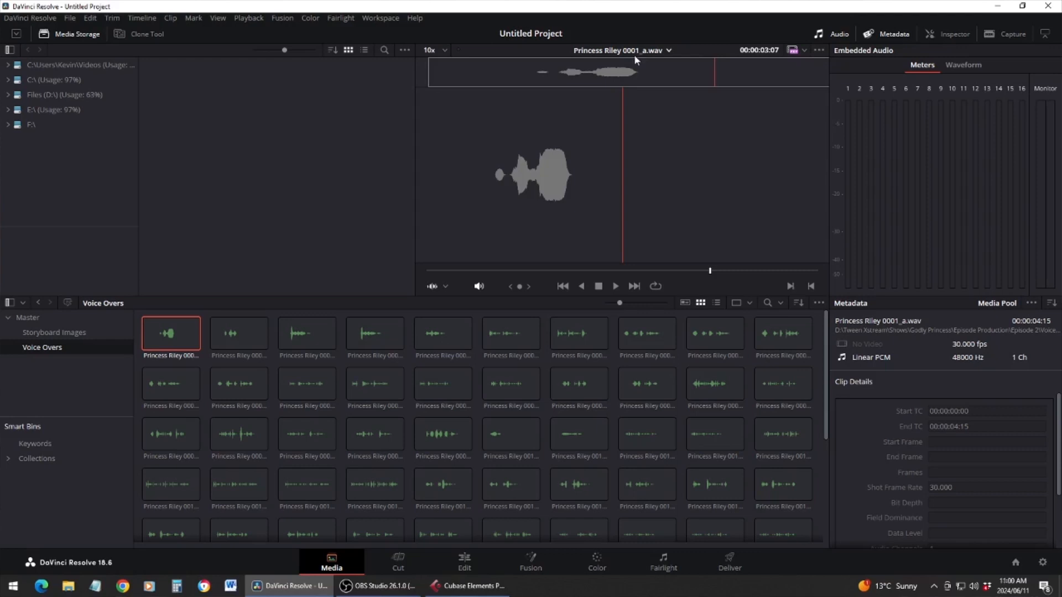
left_click(579, 334)
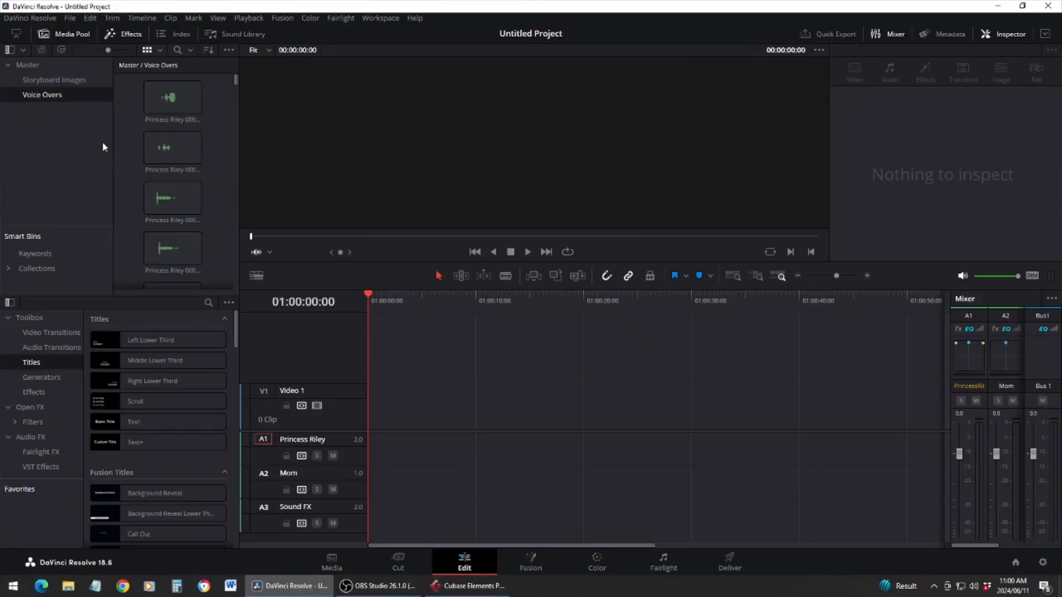
Place storyboard images board-00001 to board-00004 from the Storyboard Images bin one after another on the Video 1 track, starting at 01:00:00:00
left_click(44, 80)
left_click(170, 97)
left_click_drag(173, 98, 370, 409)
mouse_move(175, 145)
left_mouse_down()
mouse_move(481, 360)
mouse_move(425, 412)
left_mouse_up()
left_click_drag(176, 198, 479, 409)
left_click_drag(173, 248, 532, 400)
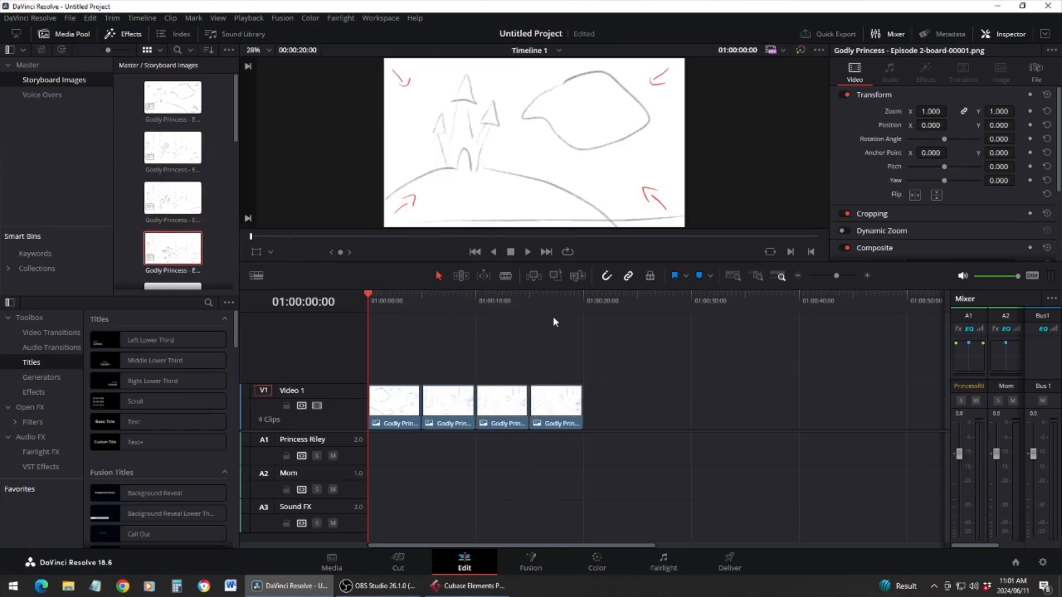
left_click(556, 304)
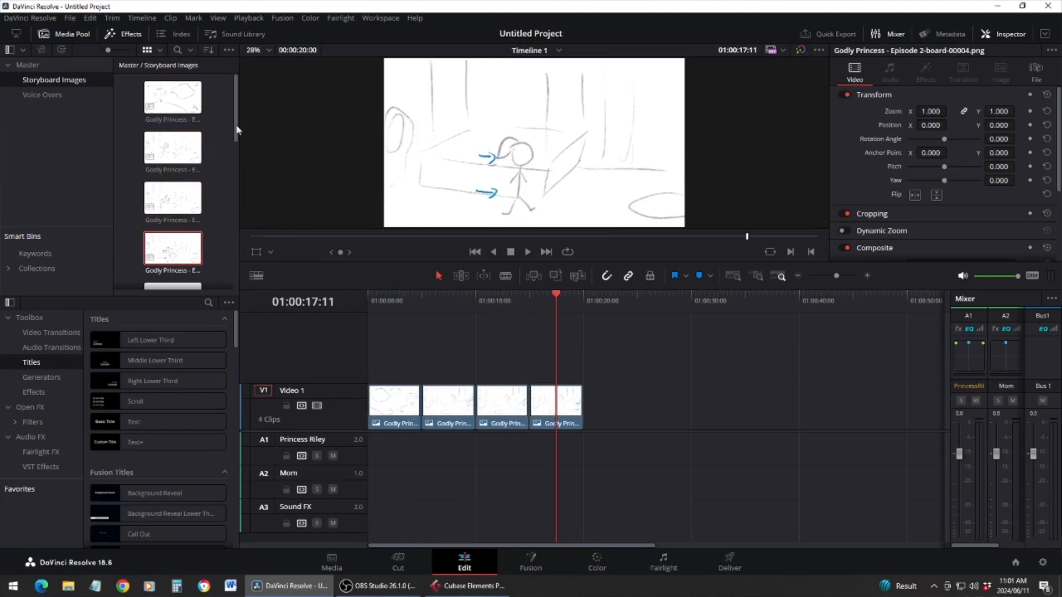
Append storyboard images board-00005, board-00006 and board-00007 in order behind the fourth image on Video 1
left_click_drag(236, 131, 238, 185)
left_click_drag(187, 138, 588, 403)
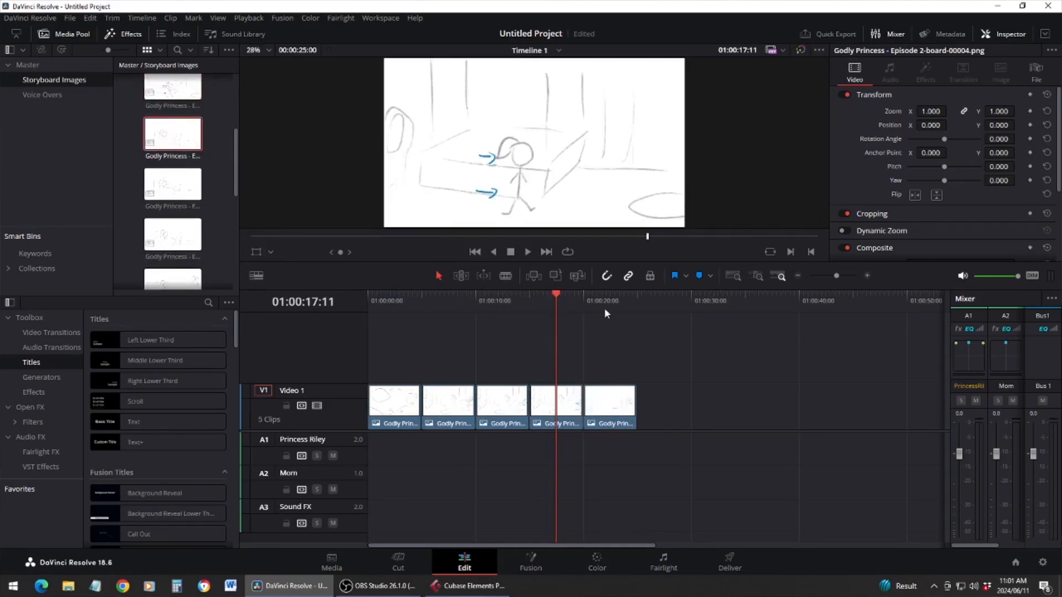
left_click(605, 309)
left_click(169, 194)
left_click_drag(168, 195, 658, 404)
left_click(664, 310)
left_click(172, 234)
left_click_drag(172, 234, 694, 398)
left_click(716, 309)
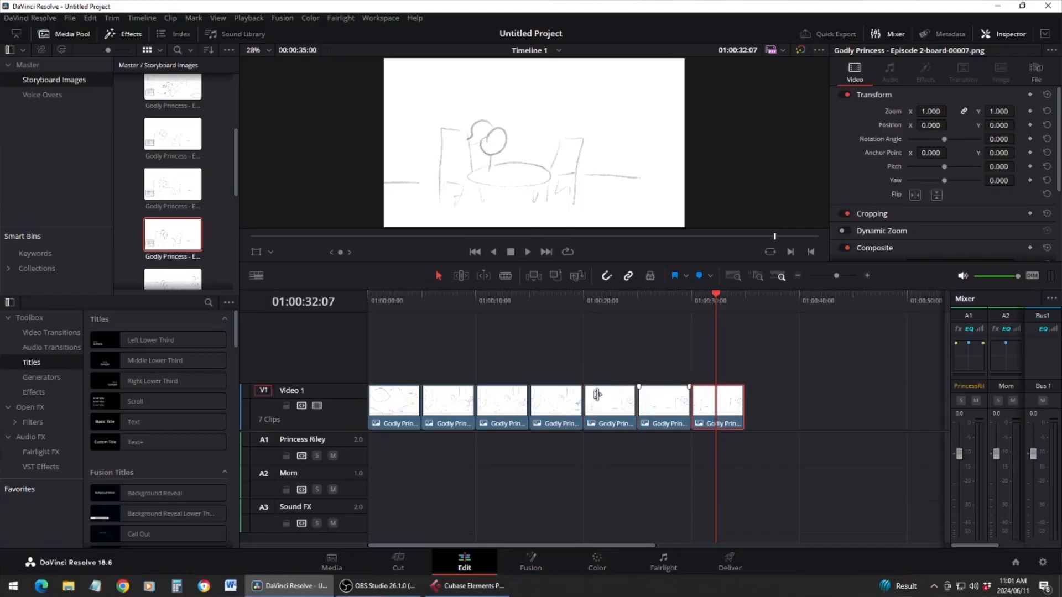
Place the voice-over Princess Riley 0002_b.wav on the Princess Riley audio track, aligned with the start of the seventh image at 01:00:30:00
left_click(84, 96)
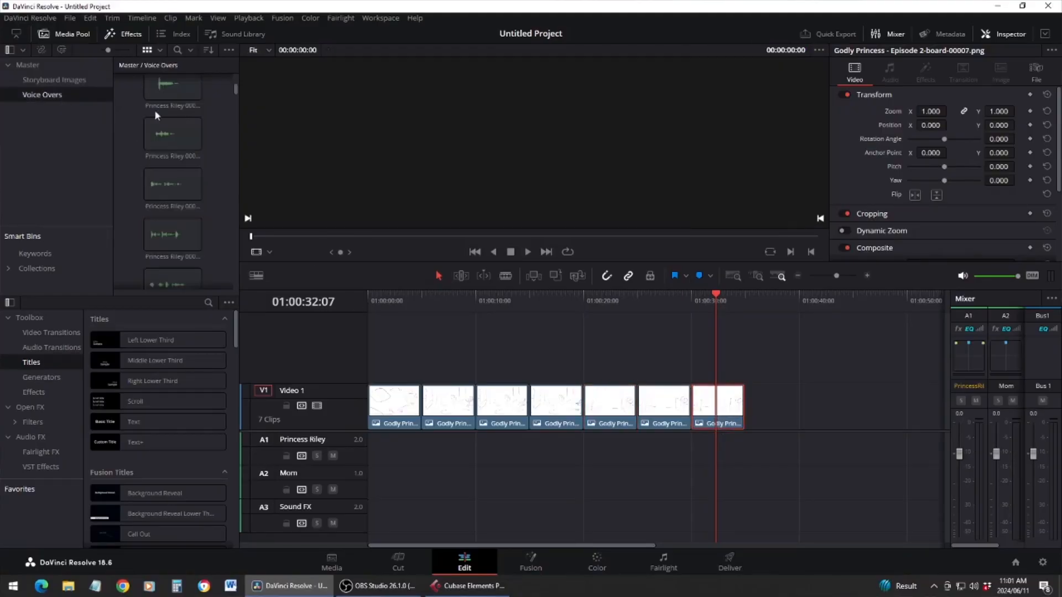
left_click_drag(176, 91, 703, 446)
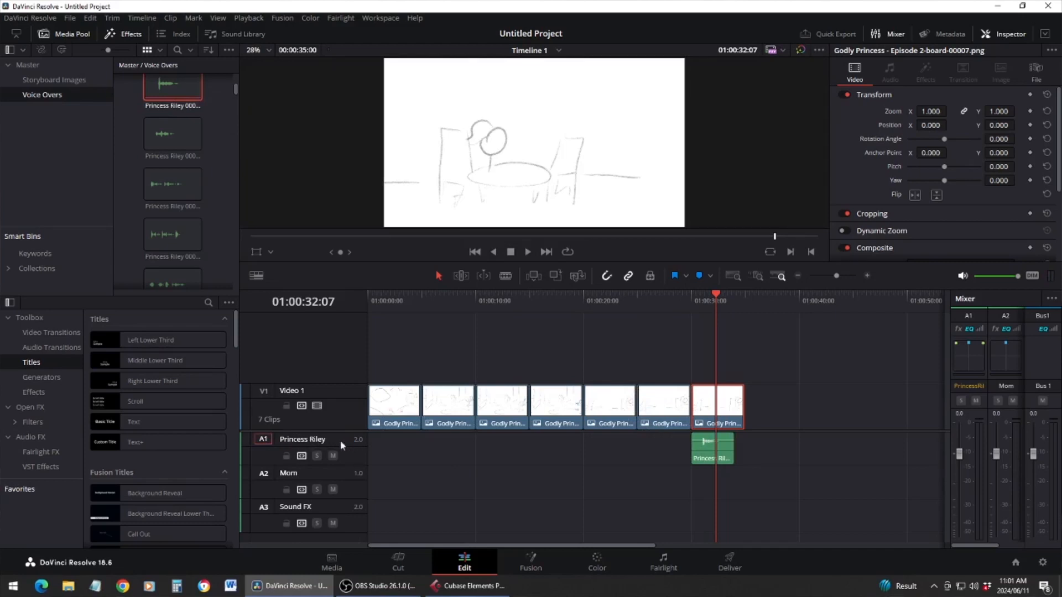
left_click(707, 449)
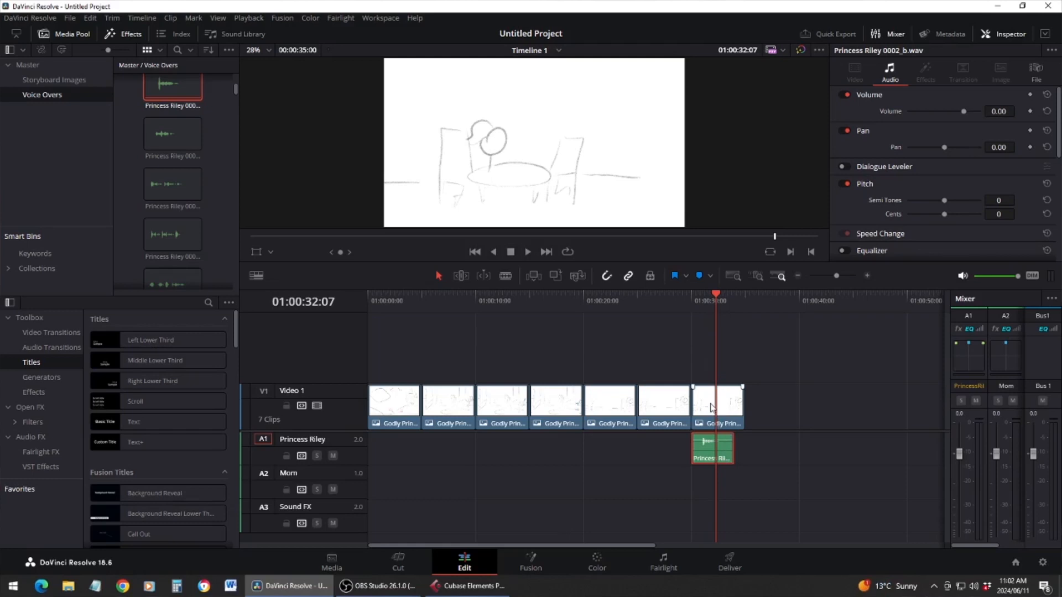
left_click(699, 305)
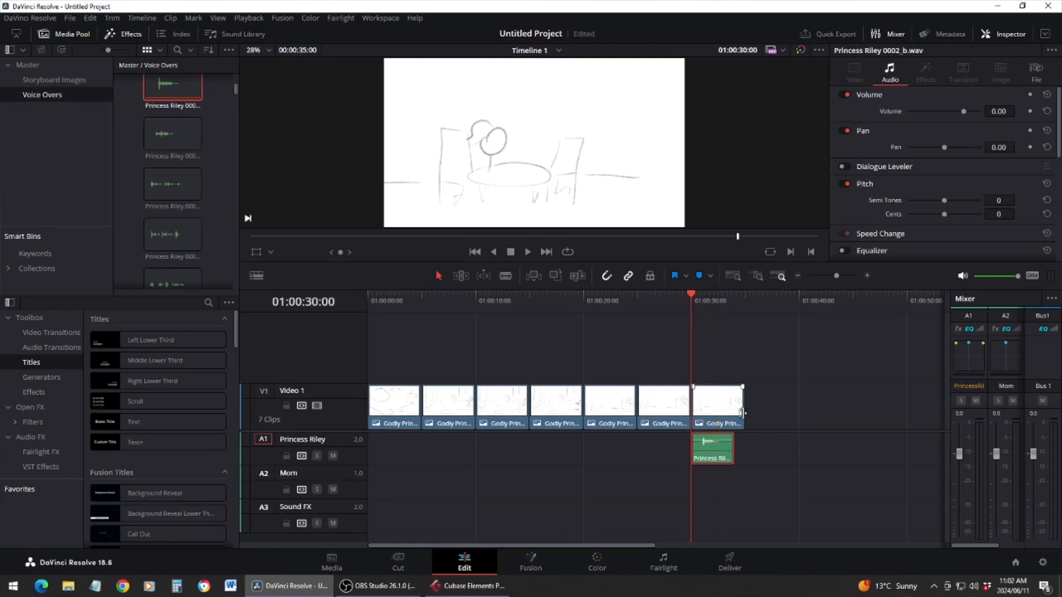
left_click(784, 393)
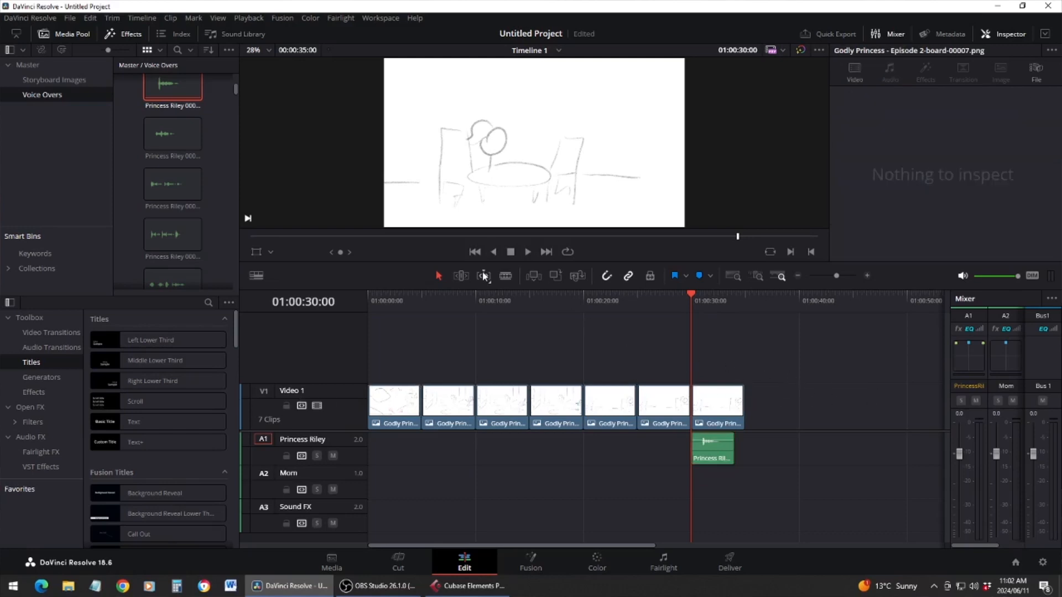
Play from the start to judge timing, shorten the first image to end at about 01:00:04:03, and move all following clips back against it
left_click(475, 252)
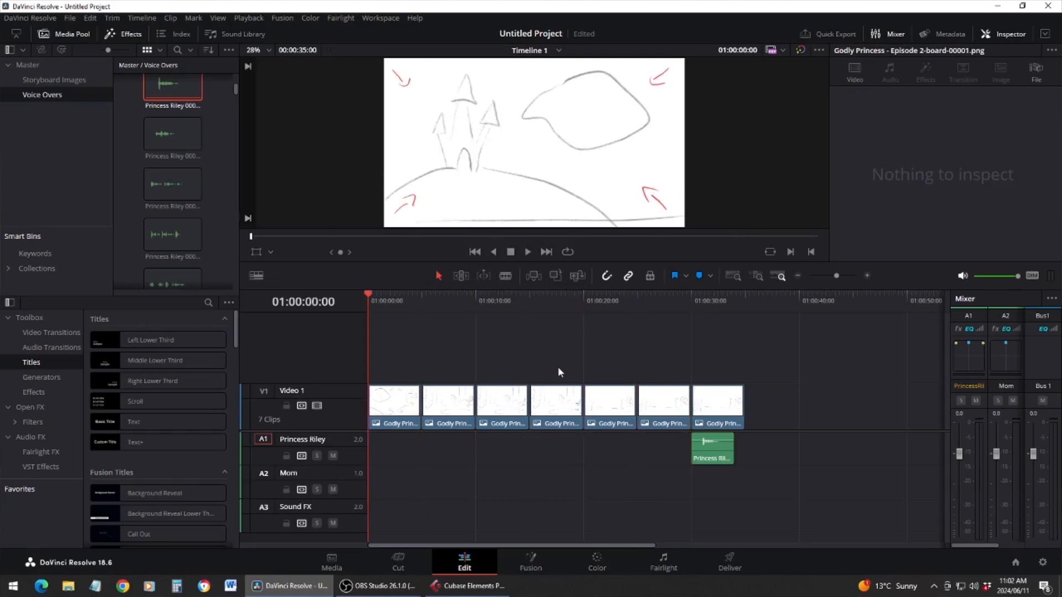
left_click(528, 252)
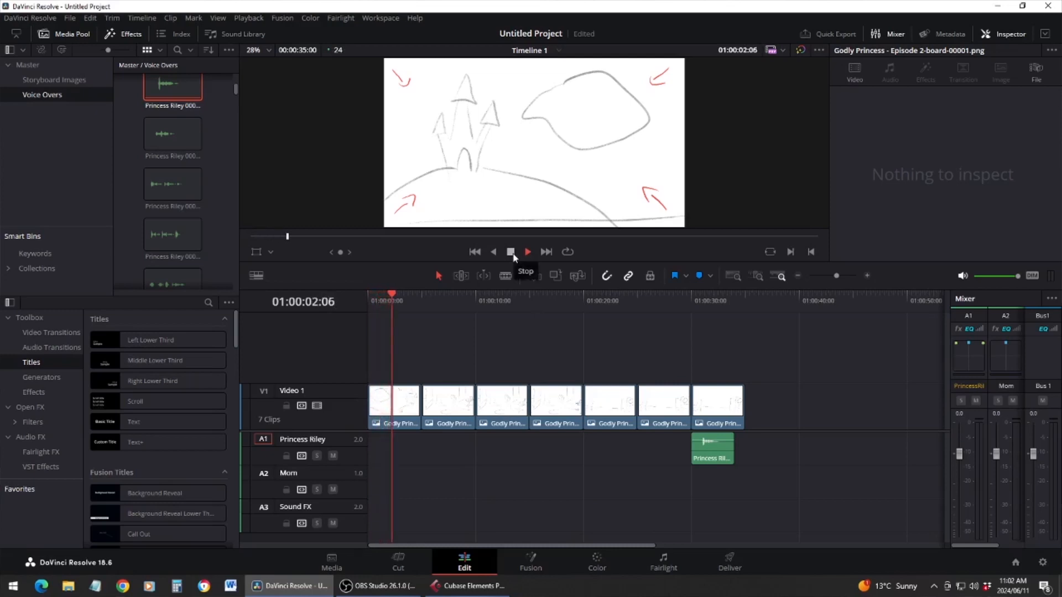
left_click(511, 253)
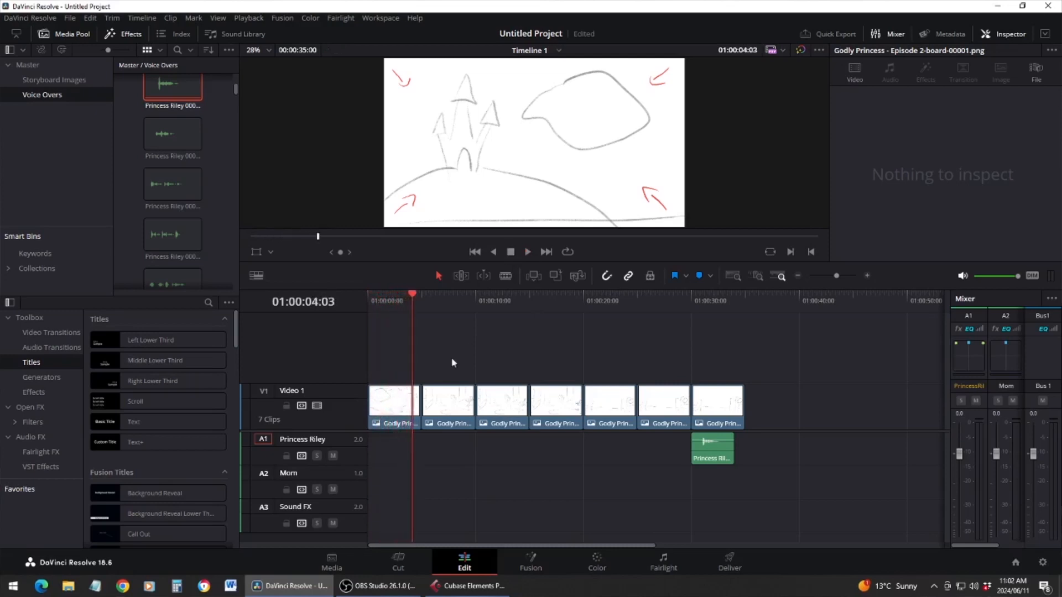
left_click(402, 407)
left_click_drag(434, 352, 768, 491)
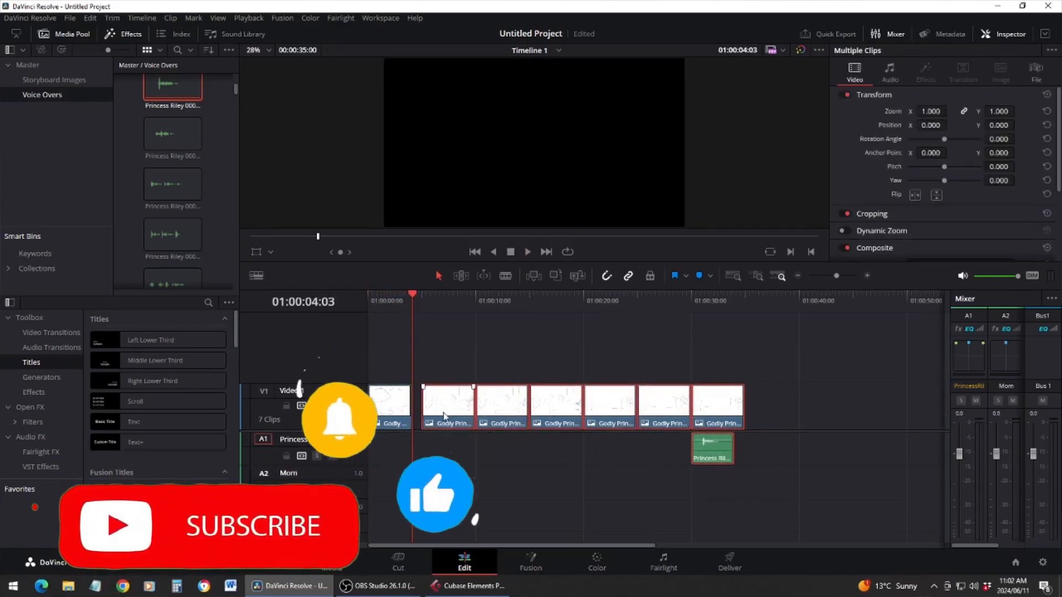
left_click_drag(450, 413, 440, 413)
Play on to time the second image, shorten it to end at 01:00:07:10, and close the gap with the following clips
left_click(527, 254)
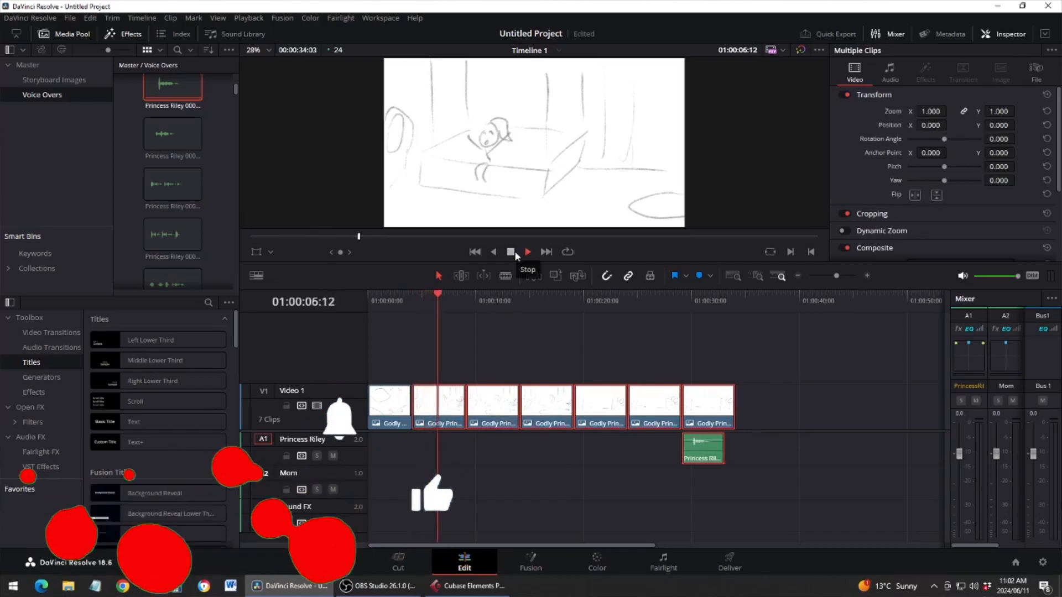
left_click(512, 251)
left_click(461, 406)
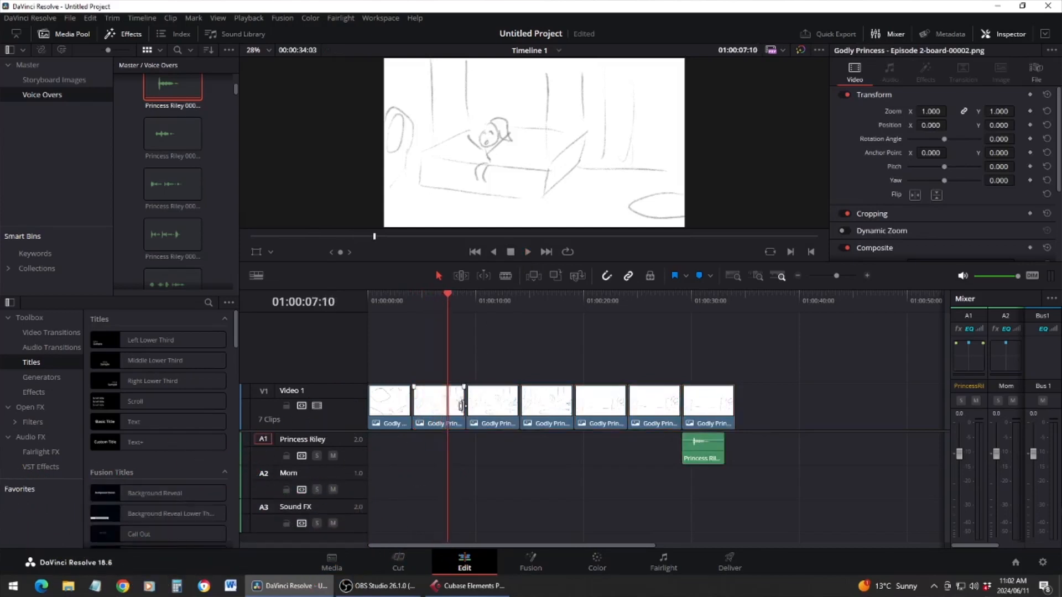
left_click_drag(461, 407, 446, 407)
left_click_drag(481, 355, 724, 510)
left_click_drag(498, 407, 479, 408)
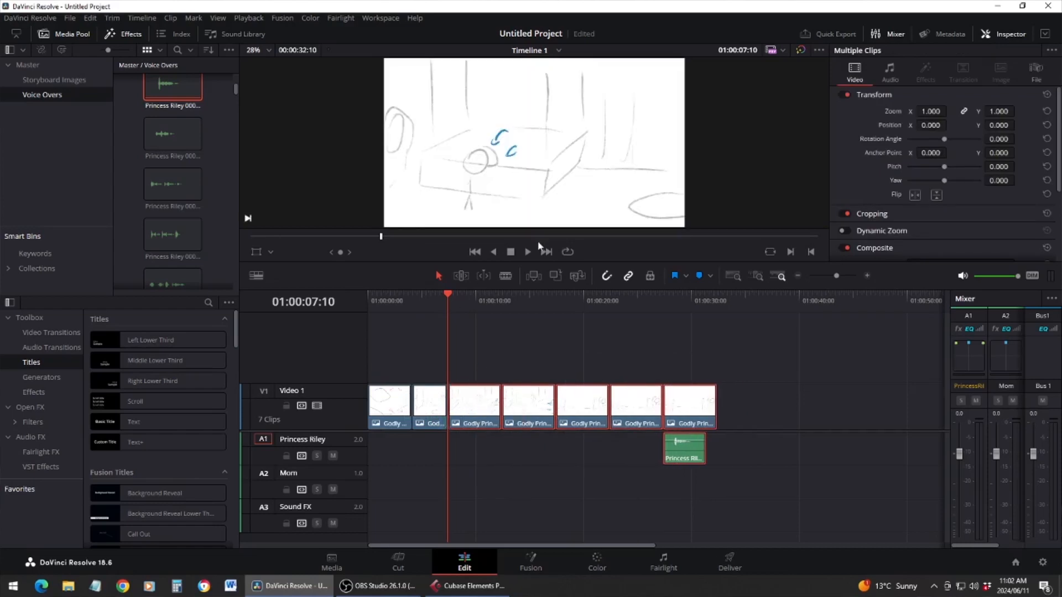
Play through the third image, trim its end to the stopped playhead, and pull the remaining clips and voice-over up against it
left_click(527, 254)
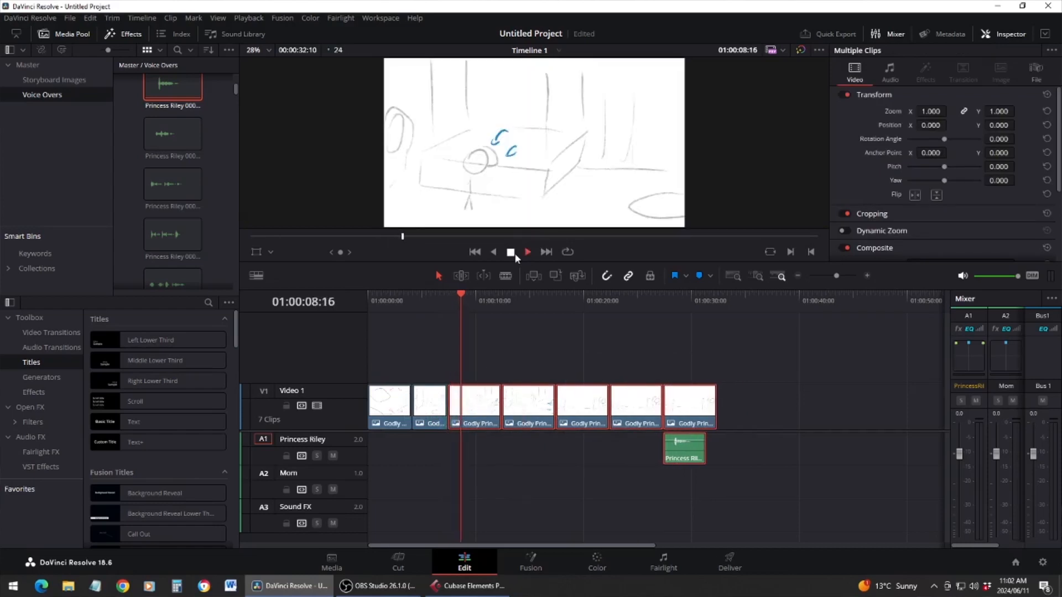
left_click(488, 382)
left_click_drag(496, 408, 461, 408)
left_click_drag(493, 346, 741, 506)
left_click_drag(522, 407, 490, 408)
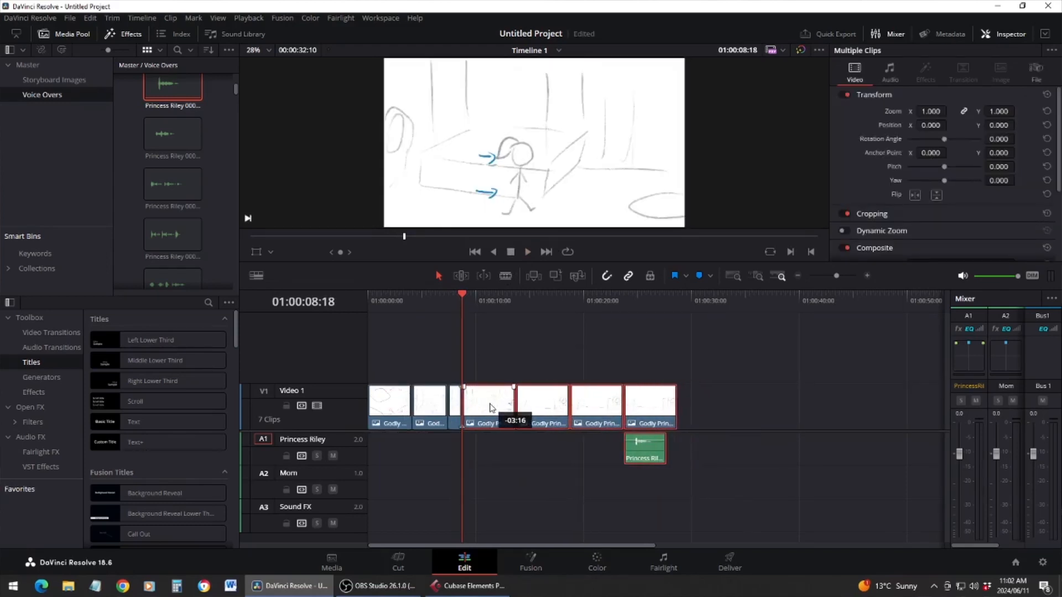
Shorten the fourth image to end at 01:00:12:18 and shift the last three images with the voice-over back to meet it
left_click(510, 252)
left_click(525, 390)
left_click_drag(510, 408, 503, 408)
left_click_drag(530, 349, 675, 502)
left_click_drag(537, 414, 528, 414)
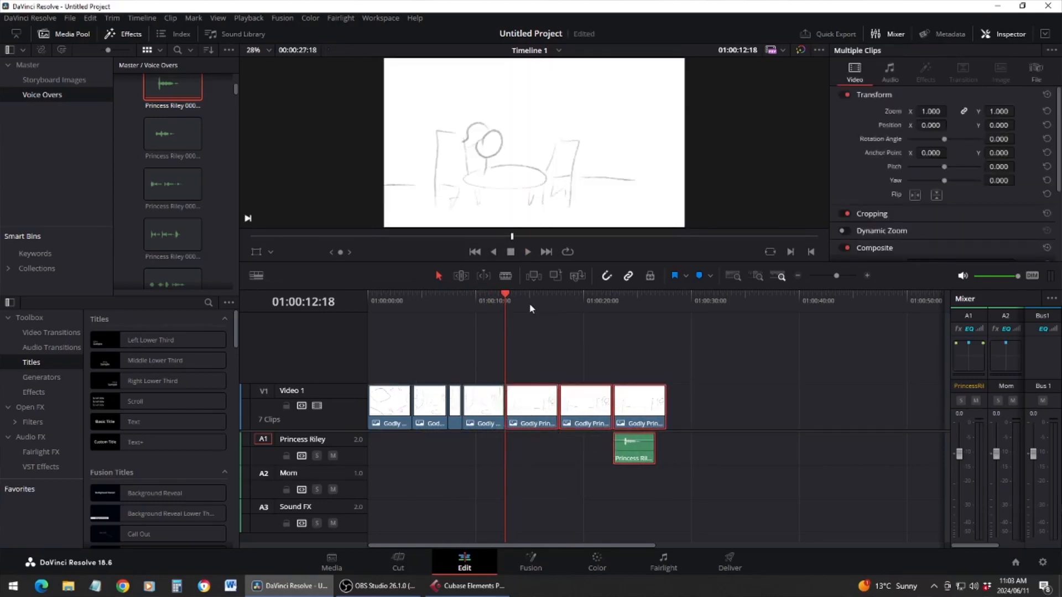
Play the fifth image for timing, trim it to end at 01:00:13:18, and move the last two images and the voice-over against it
left_click(528, 252)
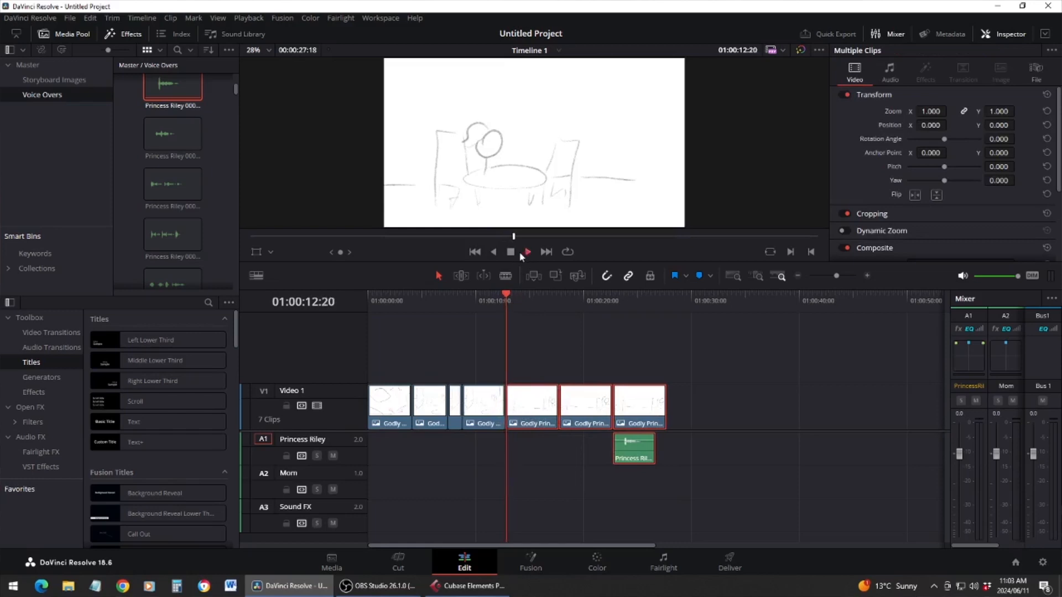
left_click(552, 409)
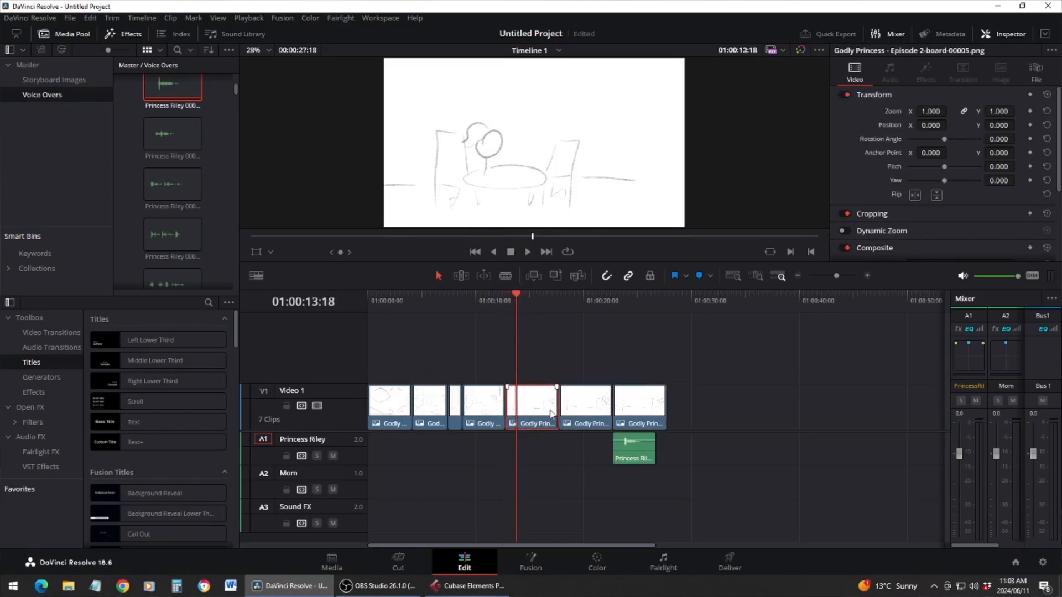
left_click_drag(555, 408, 515, 408)
left_click_drag(555, 357, 663, 474)
left_click_drag(592, 408, 549, 408)
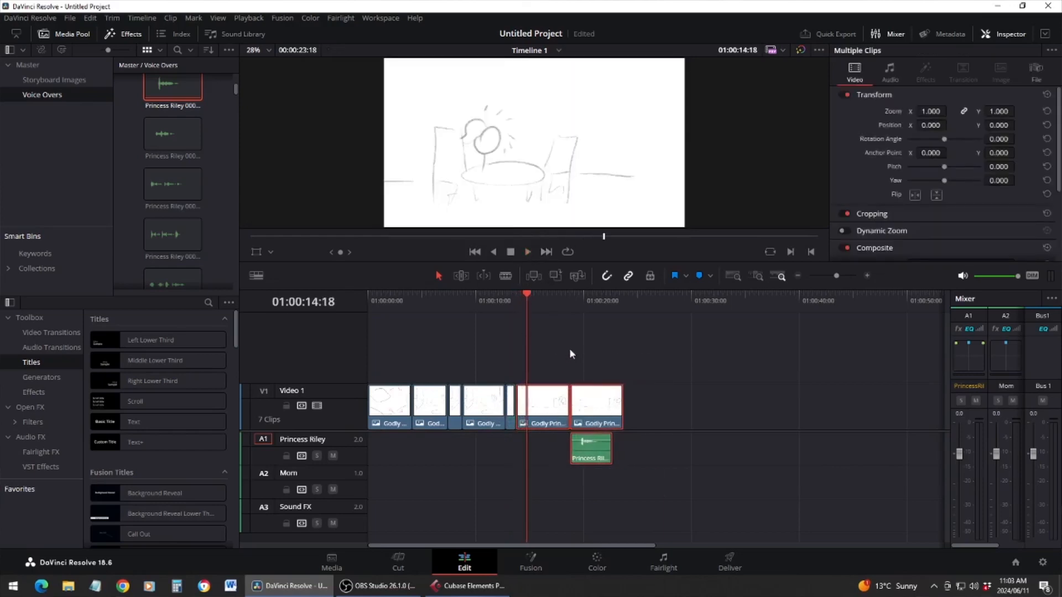
Trim the sixth image to end at 01:00:14:18 and move the seventh image and the voice-over back to close the gap
left_click_drag(562, 403, 514, 403)
left_click_drag(555, 353, 625, 506)
left_click_drag(596, 409, 553, 409)
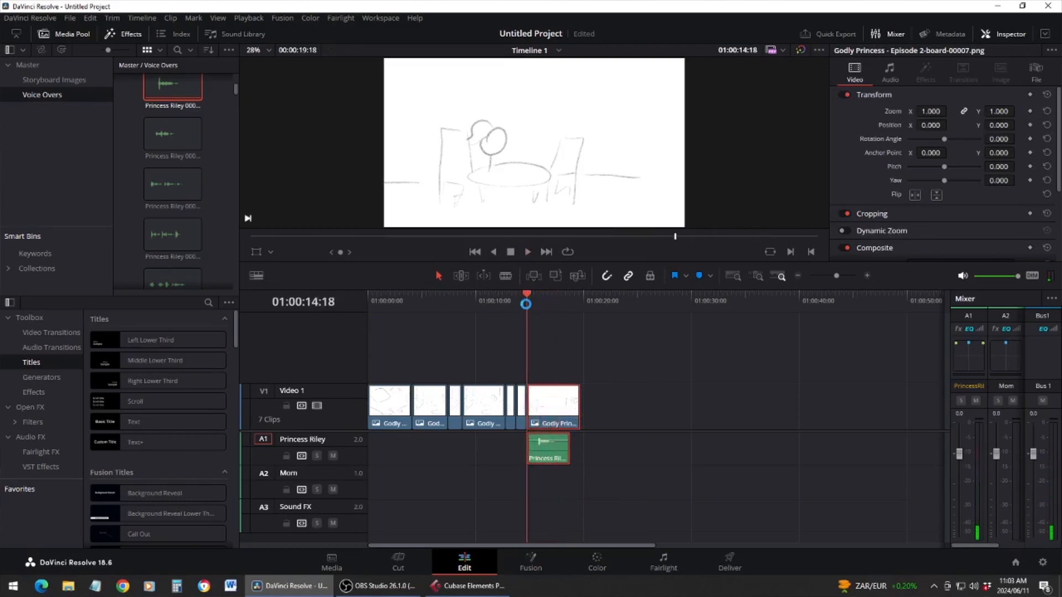
Move the Princess Riley 0002_b.wav clip earlier so it starts at about 01:00:14:00, ahead of the seventh image
left_click(517, 301)
left_click(529, 302)
left_click(868, 277)
left_click_drag(787, 461, 709, 451)
left_click(757, 450)
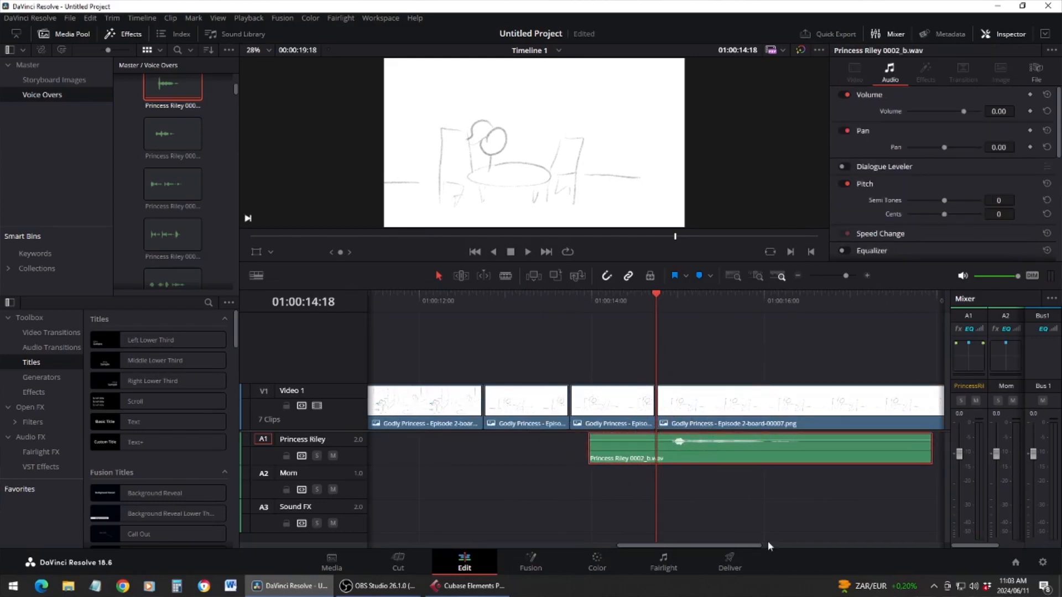
Play the whole animatic from the beginning to check the timing of the images and the voice-over
left_click(796, 275)
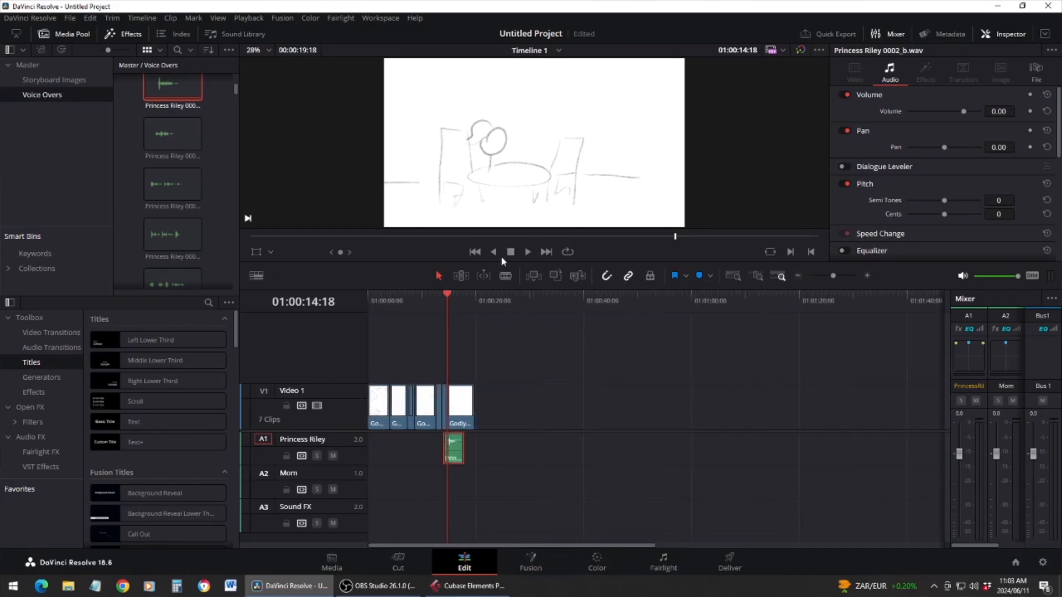
key("Home")
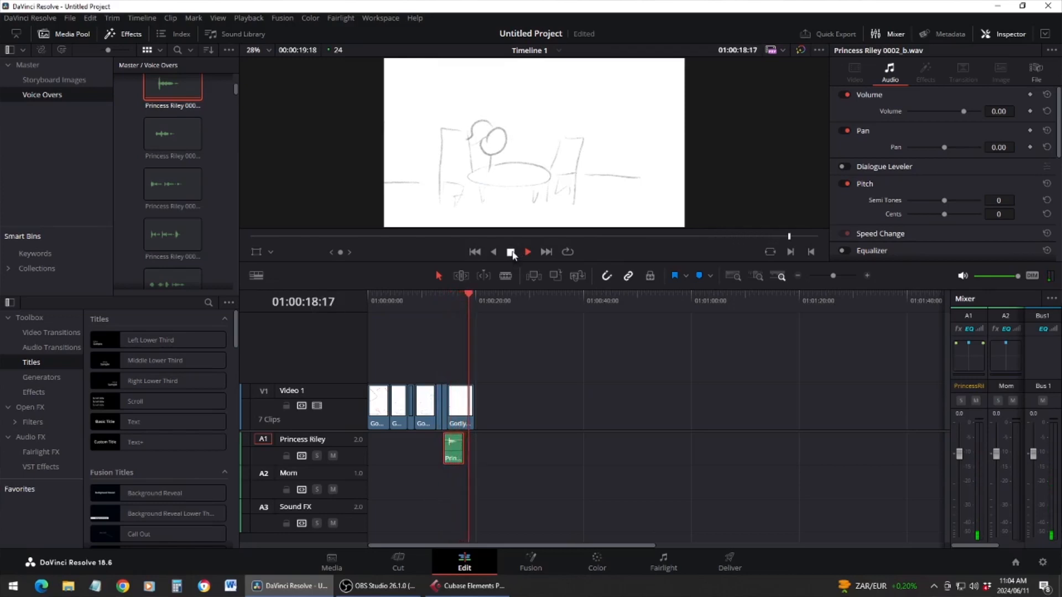
left_click(511, 252)
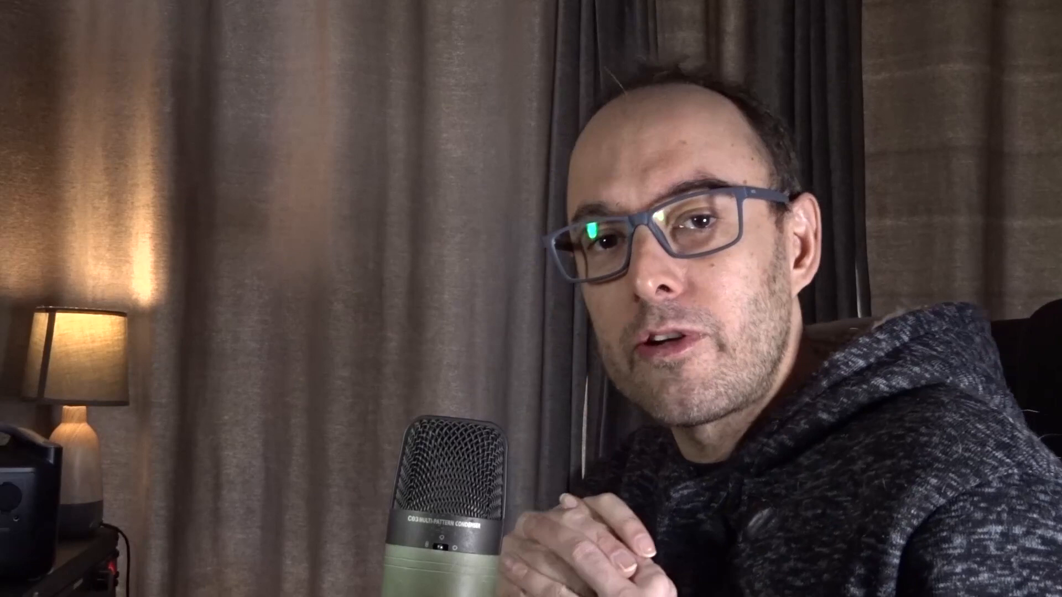